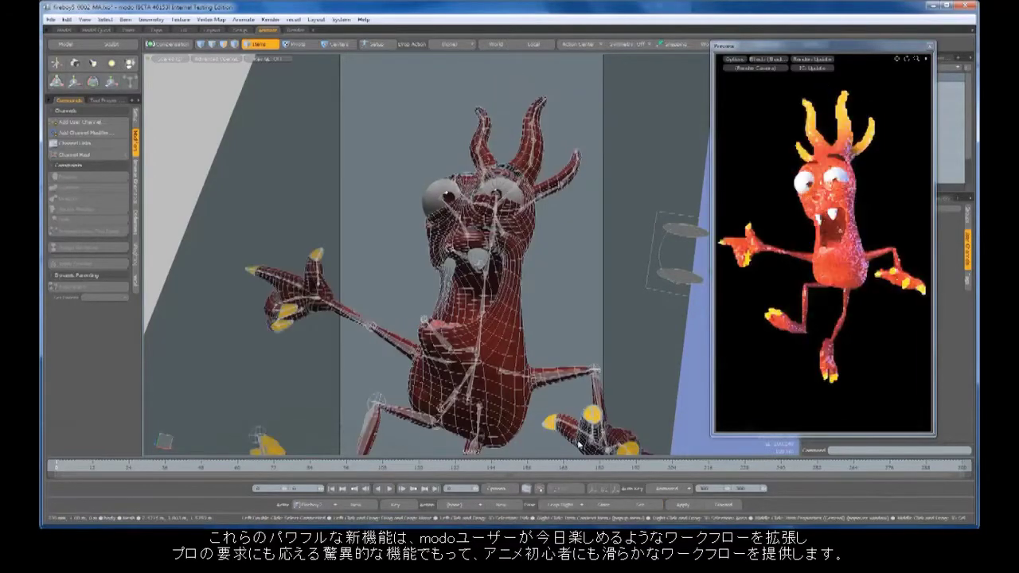
Bend the creature's forearm up at the elbow and store that as a new pose.
{"action": "left_click", "coordinate": [570, 489]}
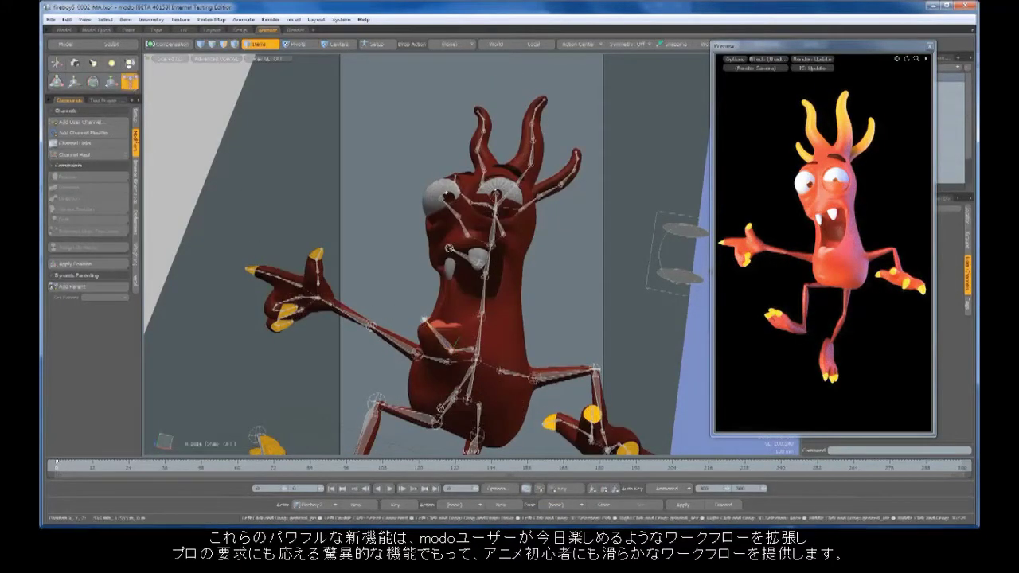
{"action": "left_click_drag", "start_coordinate": [424, 319], "coordinate": [371, 327]}
{"action": "left_click", "coordinate": [519, 310]}
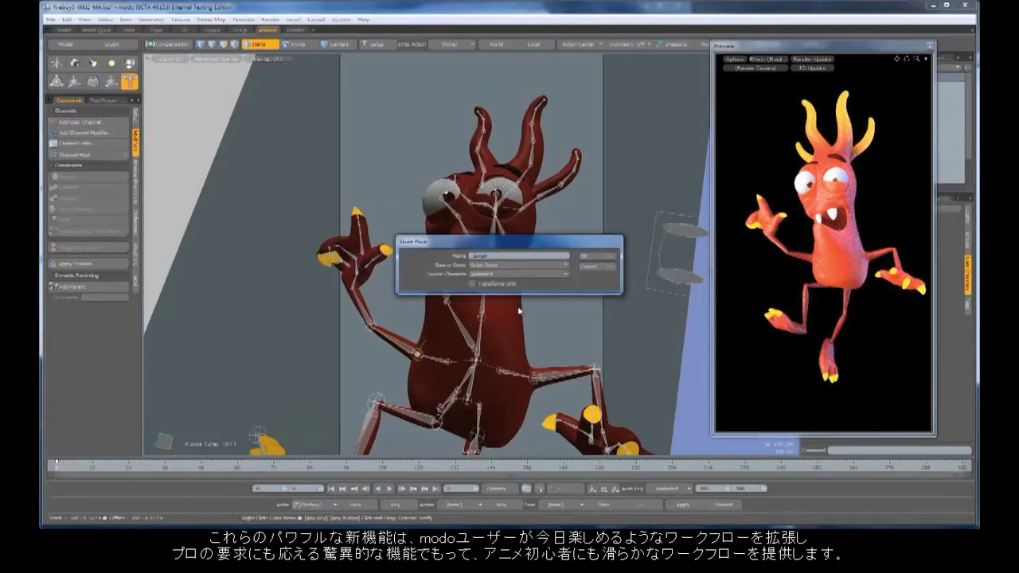
{"action": "left_click", "coordinate": [596, 256]}
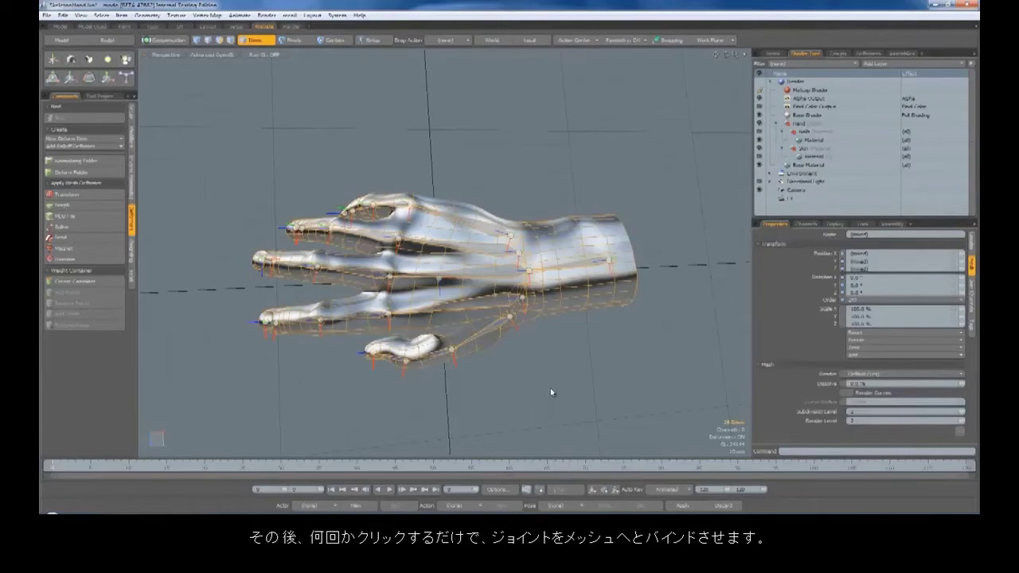
Bind the hand skeleton's joints to the hand mesh through the Bind dialog.
{"action": "left_click", "coordinate": [372, 40]}
{"action": "left_click_drag", "start_coordinate": [764, 192], "coordinate": [365, 149]}
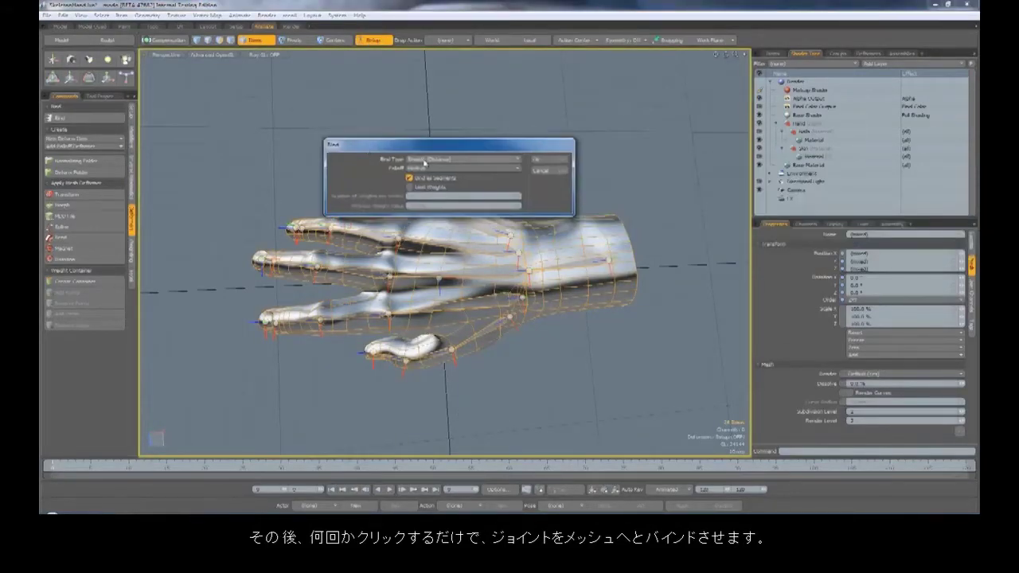
{"action": "left_click", "coordinate": [540, 160]}
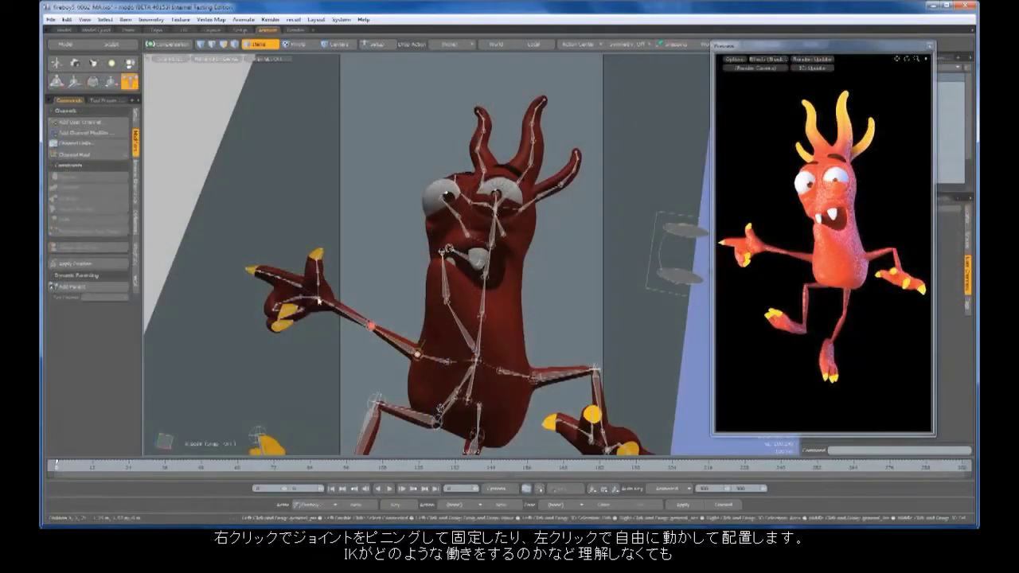
Pull the character's left arm up, store the pose, and jump to frame 12.
{"action": "left_click_drag", "start_coordinate": [319, 301], "coordinate": [354, 239]}
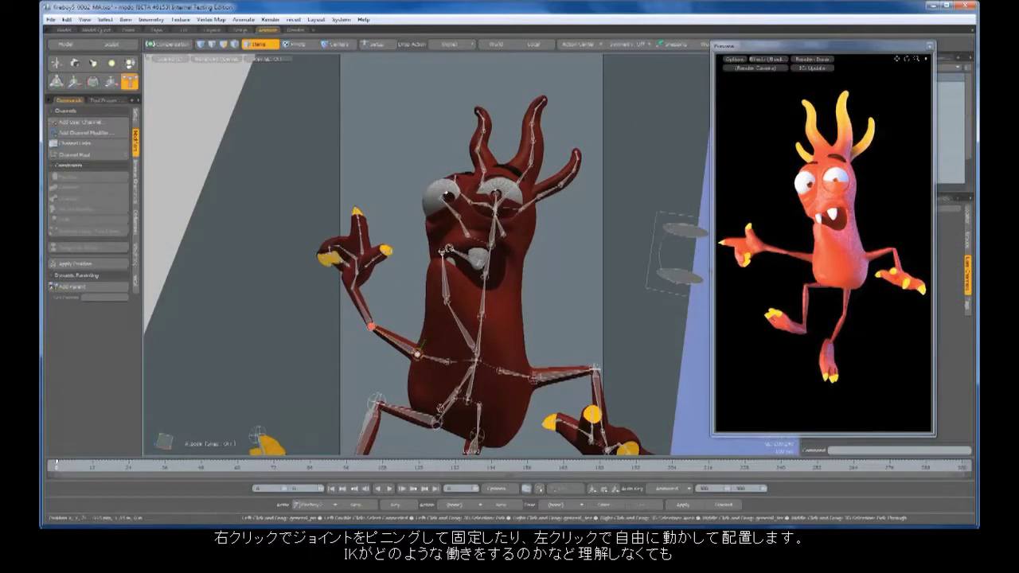
{"action": "left_click", "coordinate": [621, 505]}
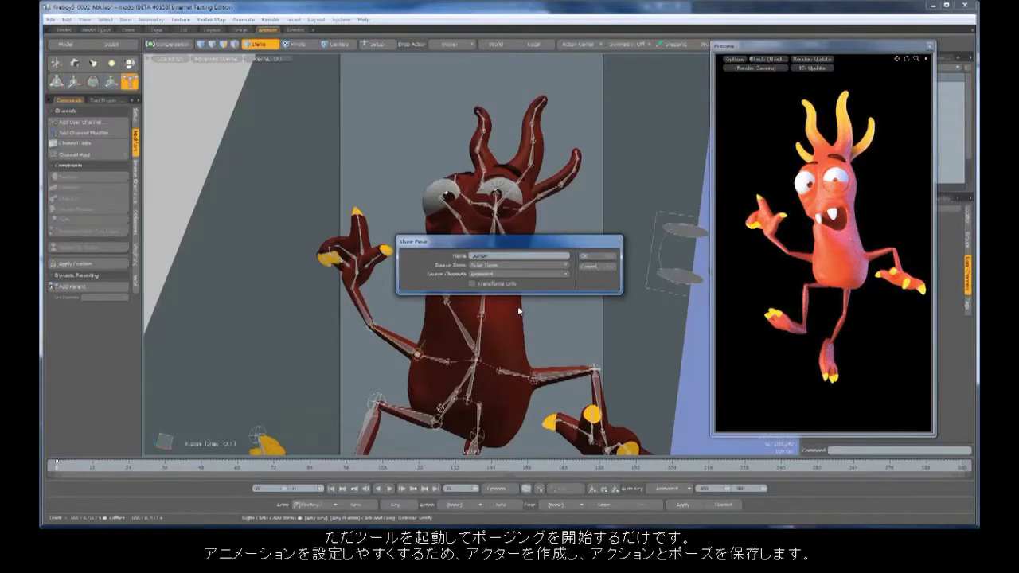
{"action": "left_click", "coordinate": [597, 256]}
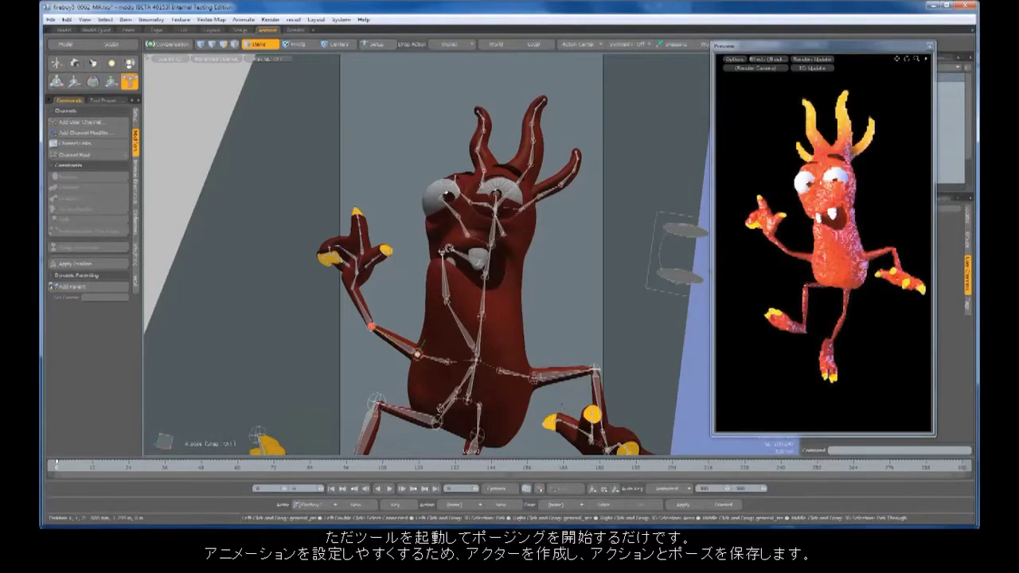
{"action": "left_click", "coordinate": [91, 467]}
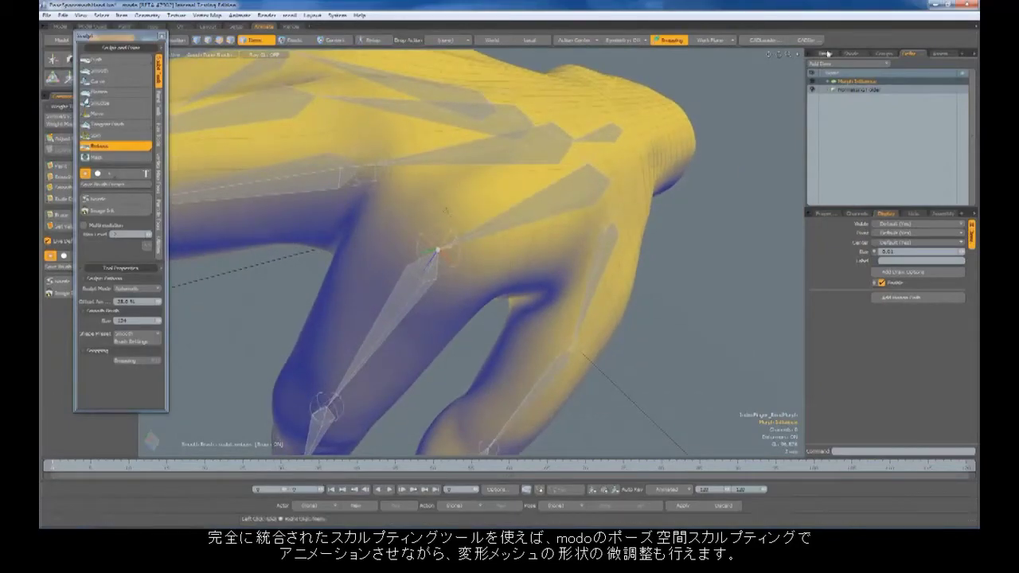
Show the hand scene's Items list and orbit to view the finger from below.
{"action": "left_click", "coordinate": [827, 54]}
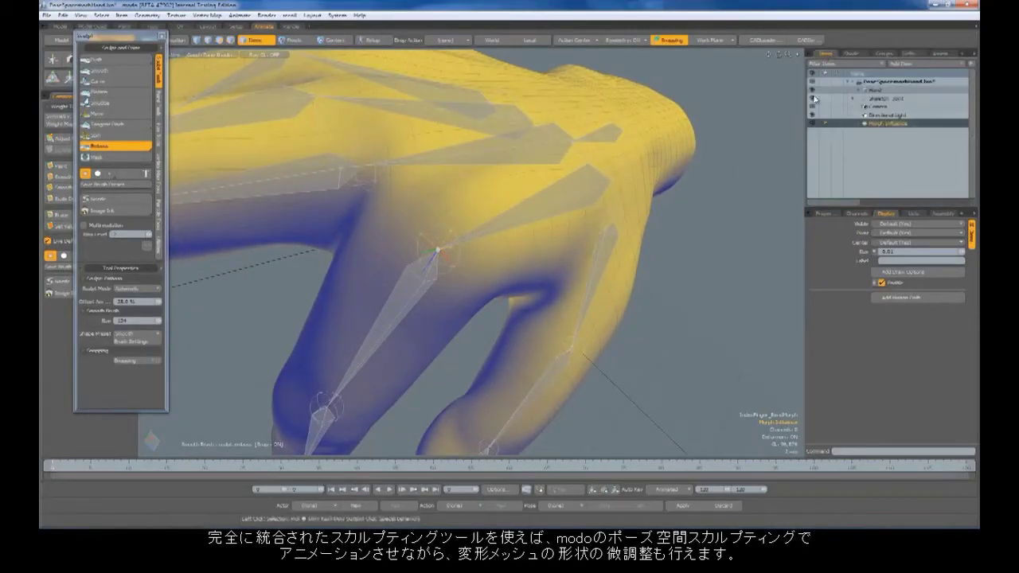
{"action": "mouse_move", "coordinate": [497, 225]}
{"action": "left_mouse_down", "text": "alt"}
{"action": "mouse_move", "coordinate": [398, 221]}
{"action": "mouse_move", "coordinate": [462, 239]}
{"action": "mouse_move", "coordinate": [482, 273]}
{"action": "left_mouse_up", "text": "alt"}
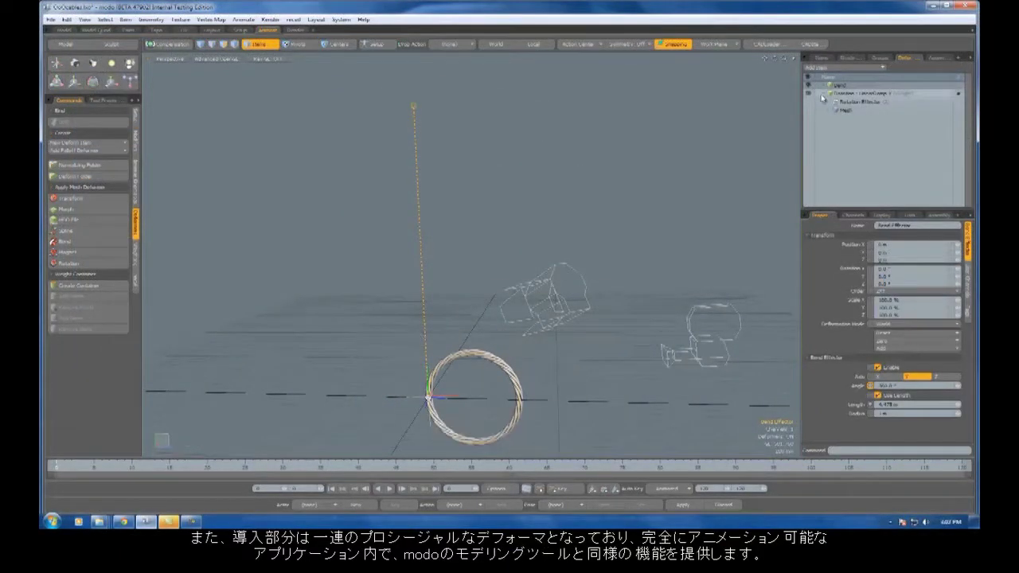
Move the Bend deformer ahead of Rotation in the deformer list.
{"action": "left_click", "coordinate": [822, 97]}
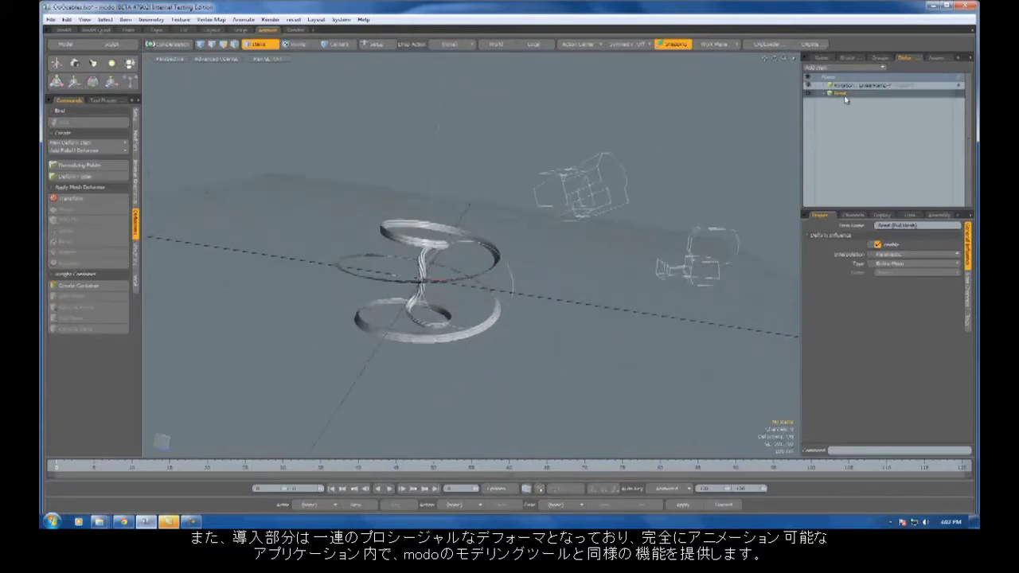
{"action": "left_click_drag", "start_coordinate": [845, 99], "coordinate": [847, 83]}
{"action": "left_click", "coordinate": [844, 94]}
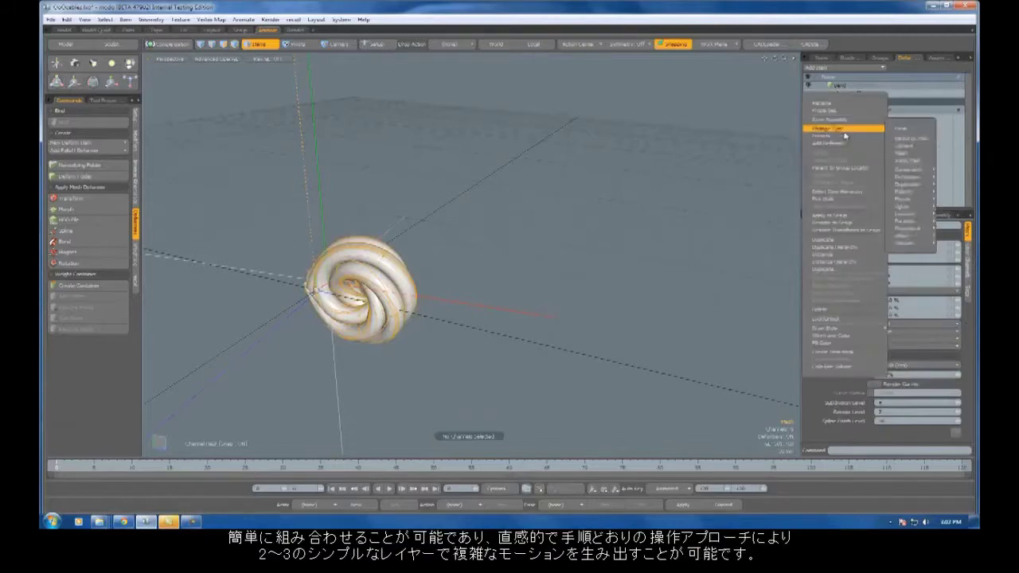
Add a Transform effector and change the Bend Effector angle so the cable twists.
{"action": "mouse_move", "coordinate": [845, 143]}
{"action": "mouse_move", "coordinate": [911, 157]}
{"action": "left_click", "coordinate": [867, 158]}
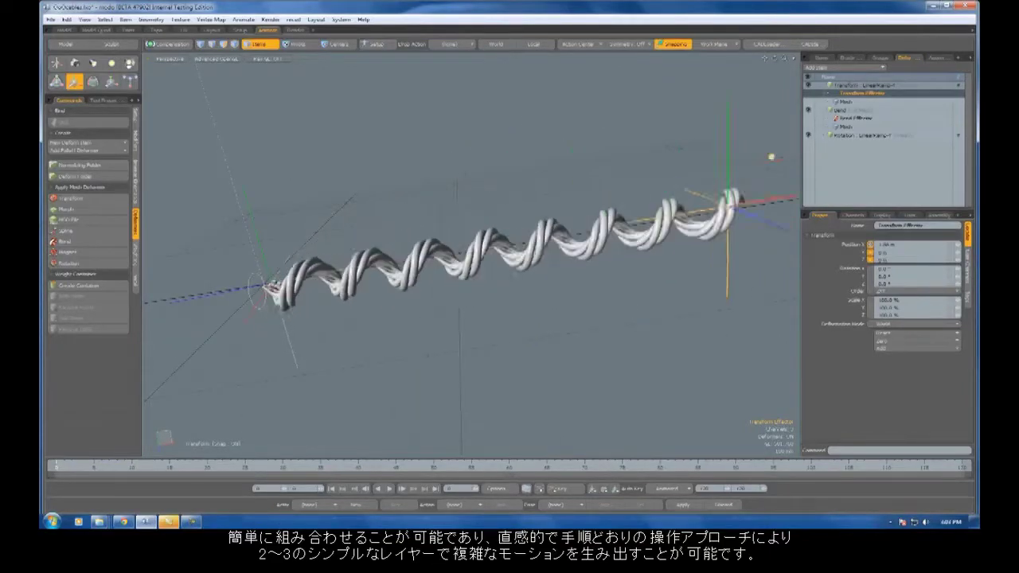
{"action": "left_click", "coordinate": [855, 118]}
{"action": "left_click_drag", "start_coordinate": [664, 400], "coordinate": [605, 398]}
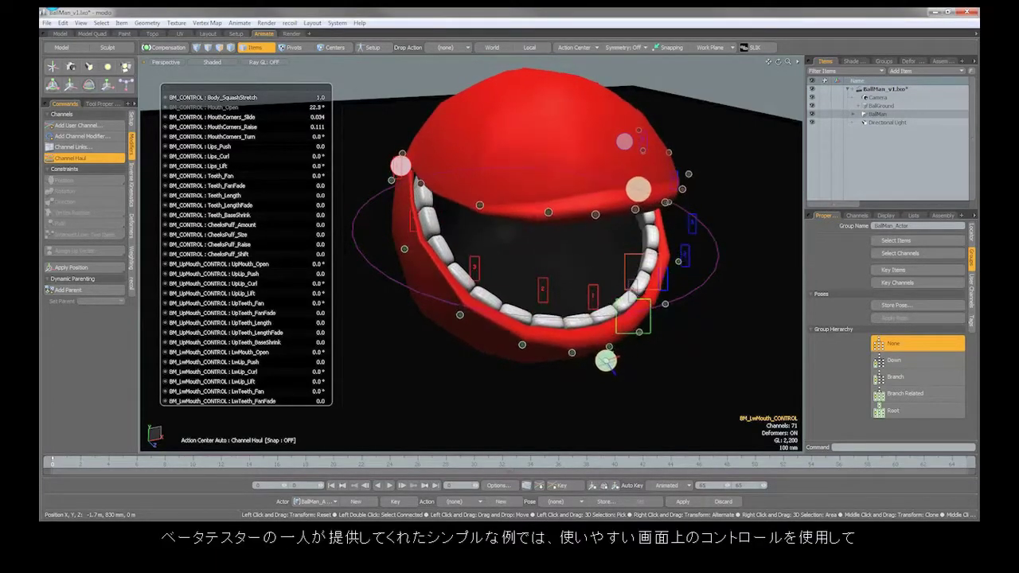
Haul the Lips_Lift channel up and lower the mouth corners so the upper teeth show.
{"action": "left_click_drag", "start_coordinate": [213, 166], "coordinate": [251, 166]}
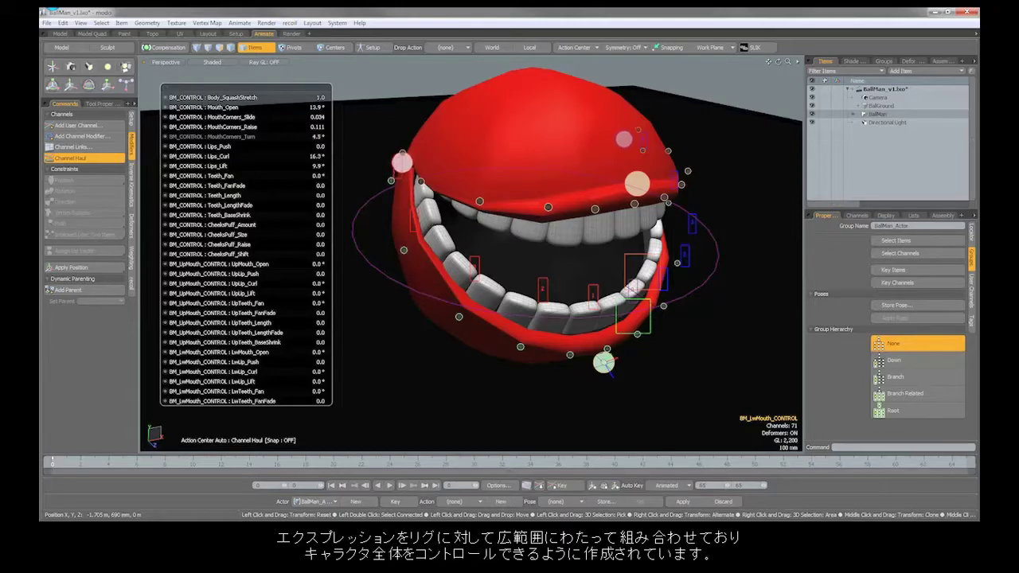
{"action": "mouse_move", "coordinate": [231, 129]}
{"action": "left_mouse_down"}
{"action": "mouse_move", "coordinate": [212, 129]}
{"action": "mouse_move", "coordinate": [235, 117]}
{"action": "left_mouse_up"}
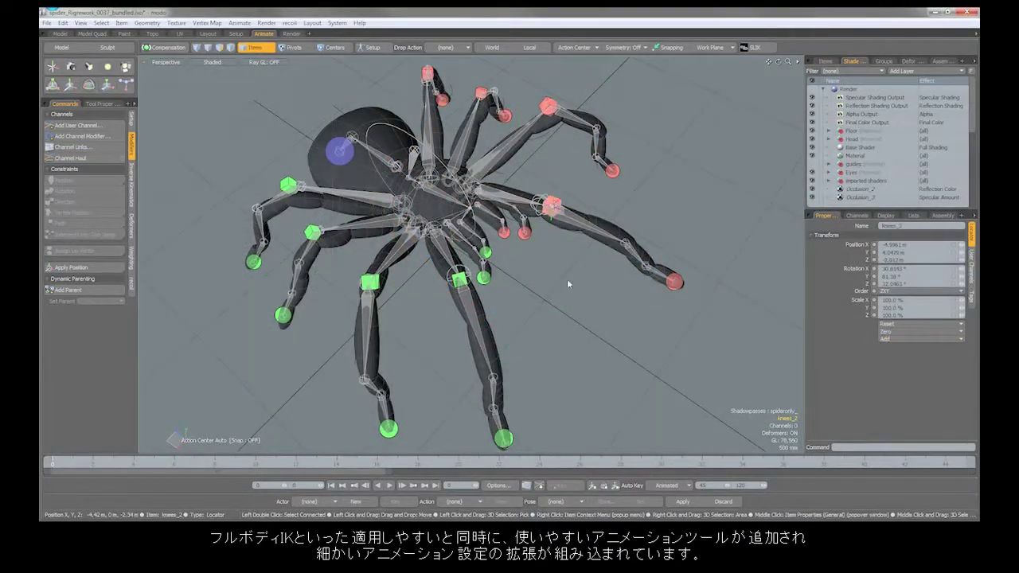
Move the spider's knees_2 control, raise its RFd_2 foot control, and play the animation.
{"action": "left_click_drag", "start_coordinate": [566, 275], "coordinate": [606, 224]}
{"action": "left_click", "coordinate": [612, 175]}
{"action": "left_click_drag", "start_coordinate": [612, 169], "coordinate": [619, 145]}
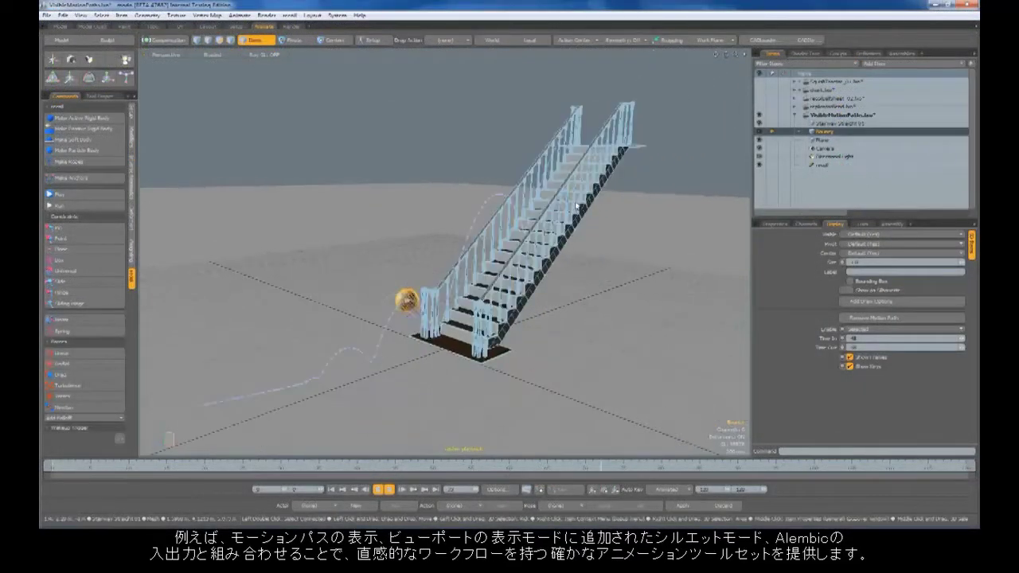
{"action": "left_click", "coordinate": [390, 490]}
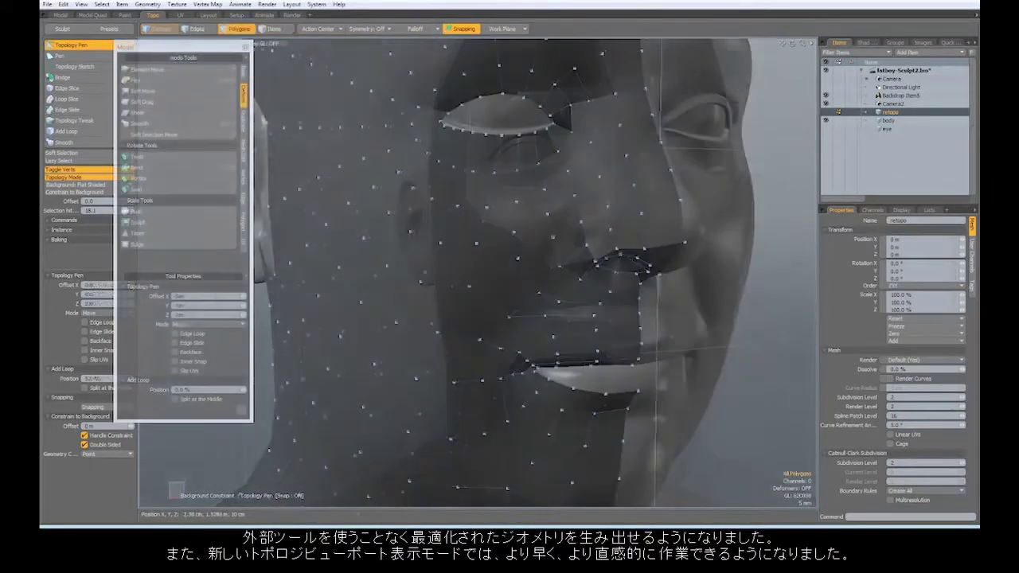
Orbit around the sculpted head to inspect the added retopology polygons.
{"action": "left_click_drag", "start_coordinate": [557, 238], "coordinate": [587, 238], "text": "alt"}
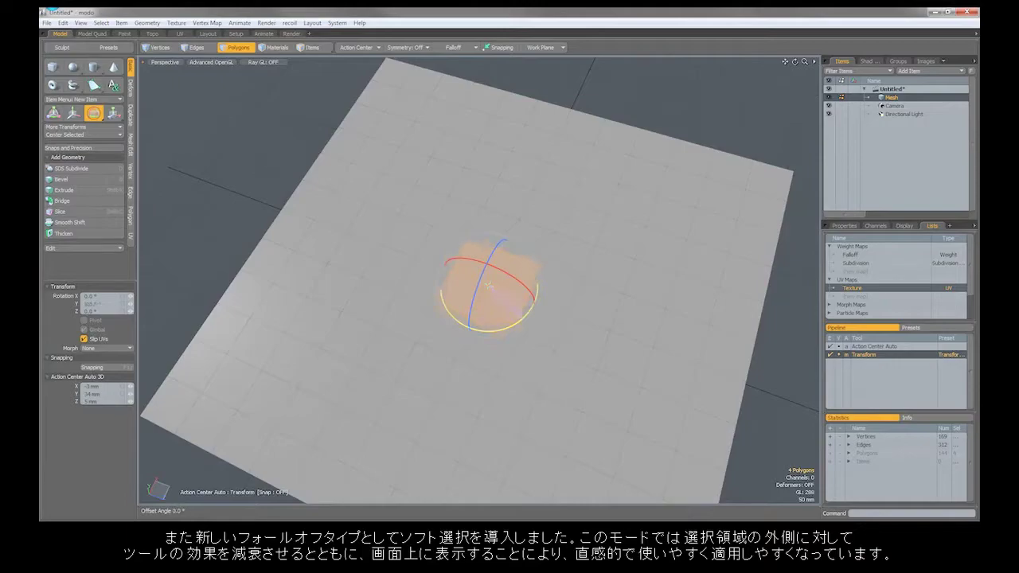
Switch the falloff to Soft Selection and rotate around Y to twist the plane.
{"action": "left_click", "coordinate": [462, 58]}
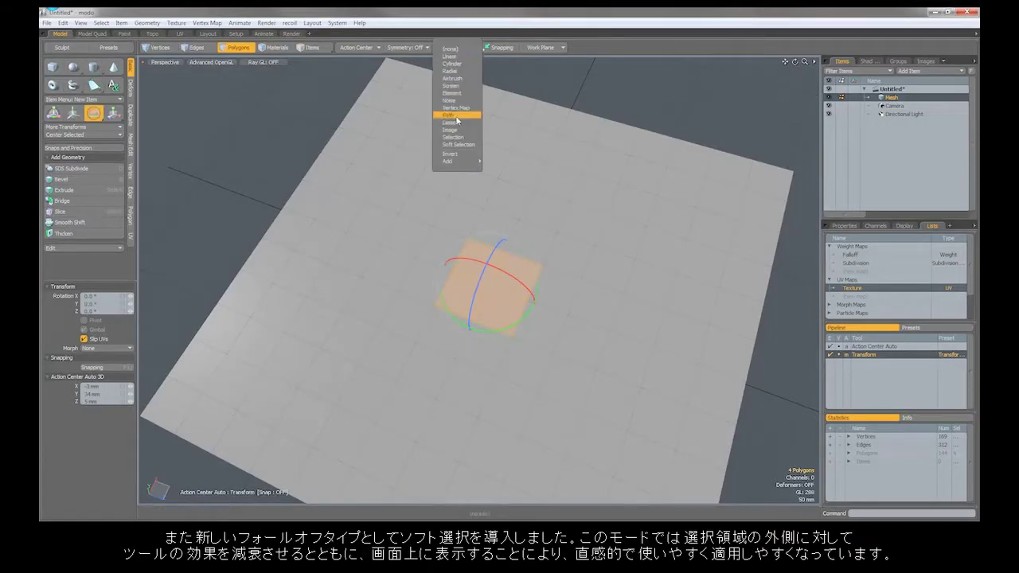
{"action": "left_click", "coordinate": [457, 143]}
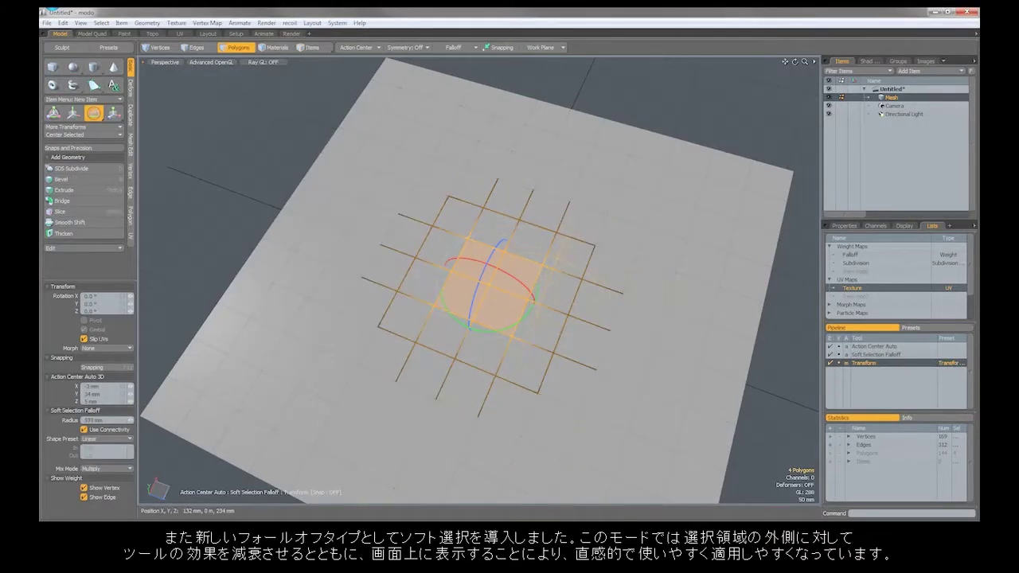
{"action": "mouse_move", "coordinate": [477, 328]}
{"action": "left_mouse_down"}
{"action": "mouse_move", "coordinate": [529, 323]}
{"action": "mouse_move", "coordinate": [478, 328]}
{"action": "left_mouse_up"}
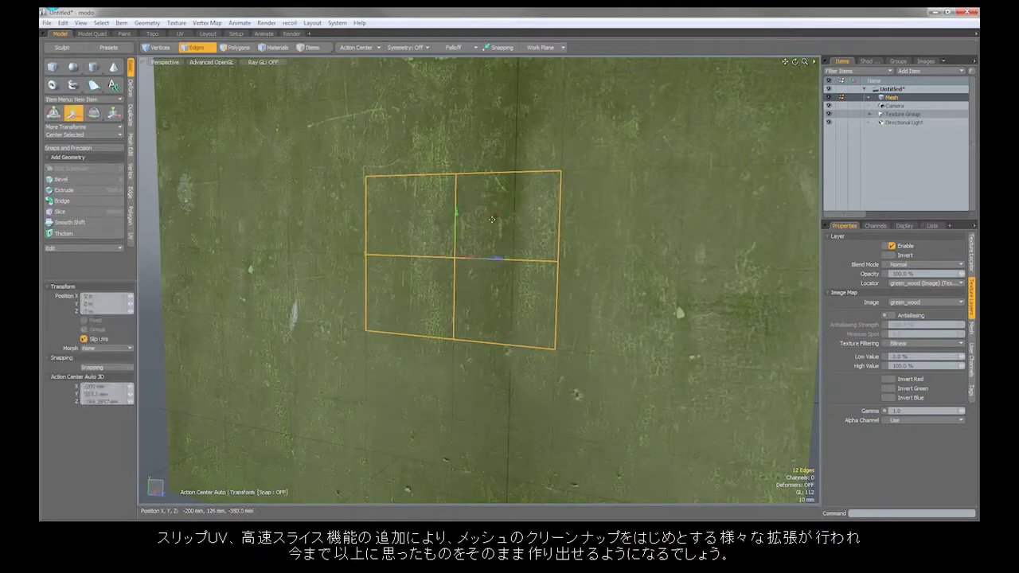
Slide the edges with Slip UVs, then run Mesh Cleanup with every fix enabled.
{"action": "left_click_drag", "start_coordinate": [492, 208], "coordinate": [518, 212]}
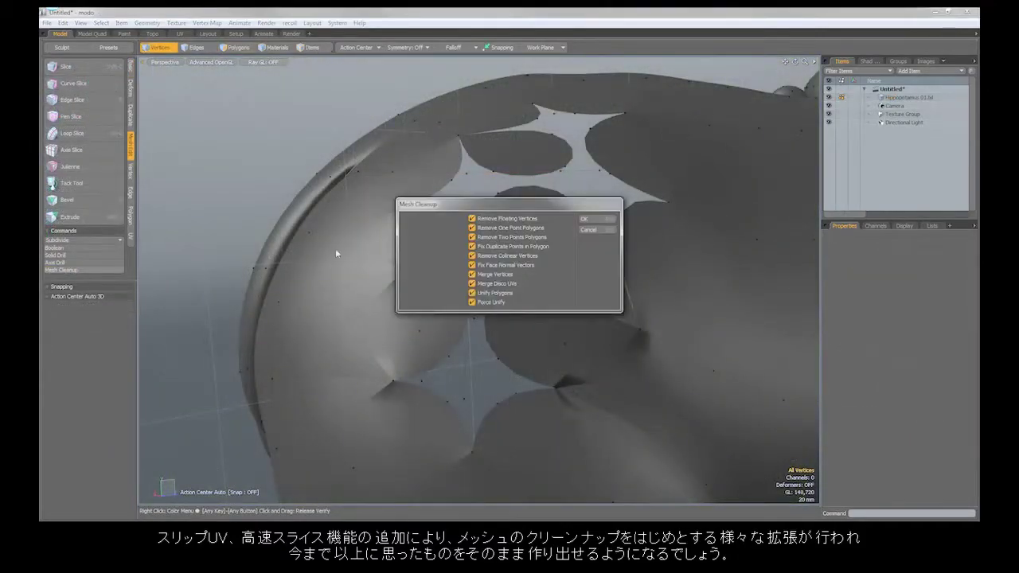
{"action": "left_click", "coordinate": [584, 219]}
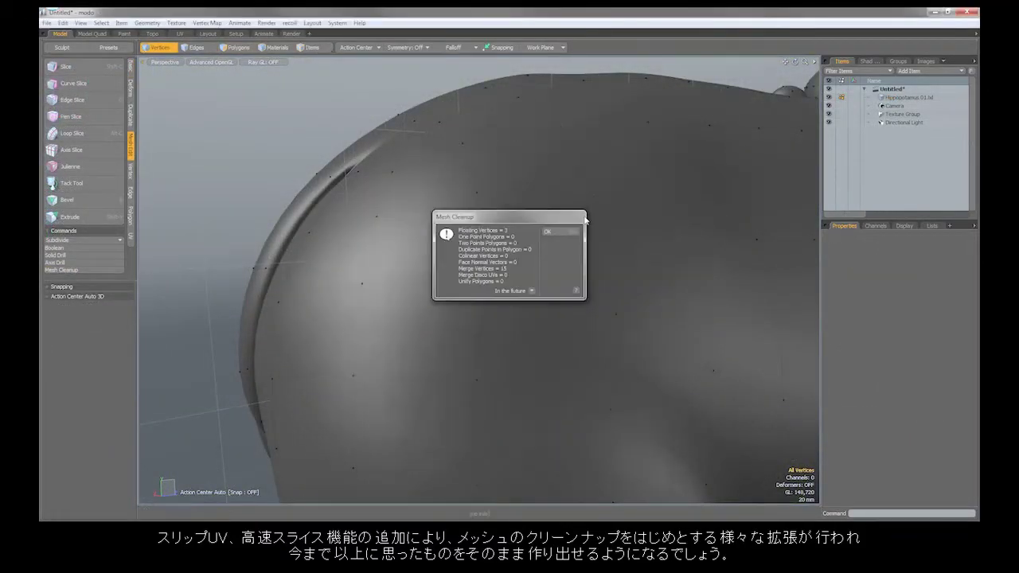
{"action": "left_click", "coordinate": [569, 233]}
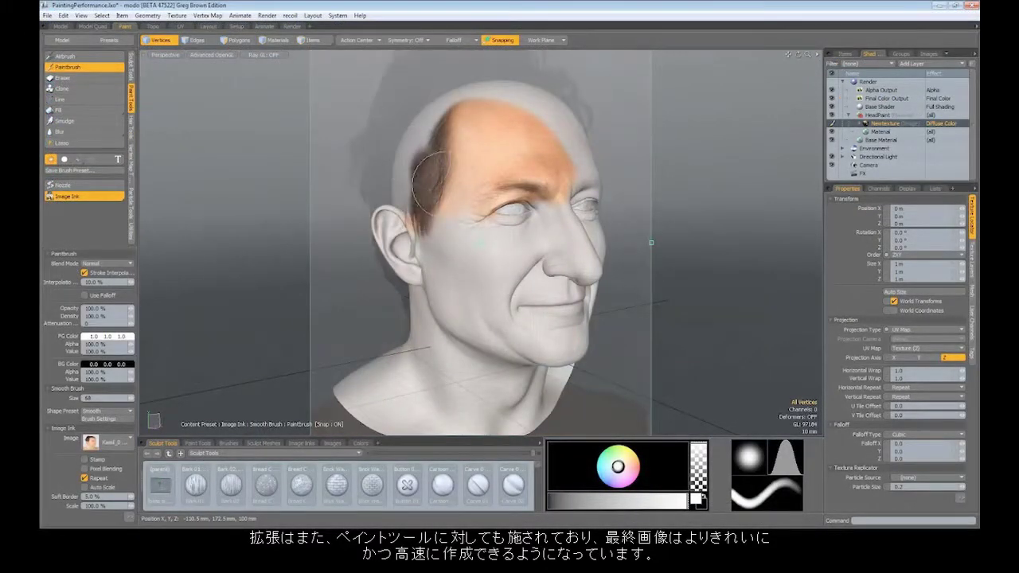
Paint the photographic skin texture down the cheek to the jaw and show the source photo overlay.
{"action": "left_click_drag", "start_coordinate": [482, 263], "coordinate": [469, 339]}
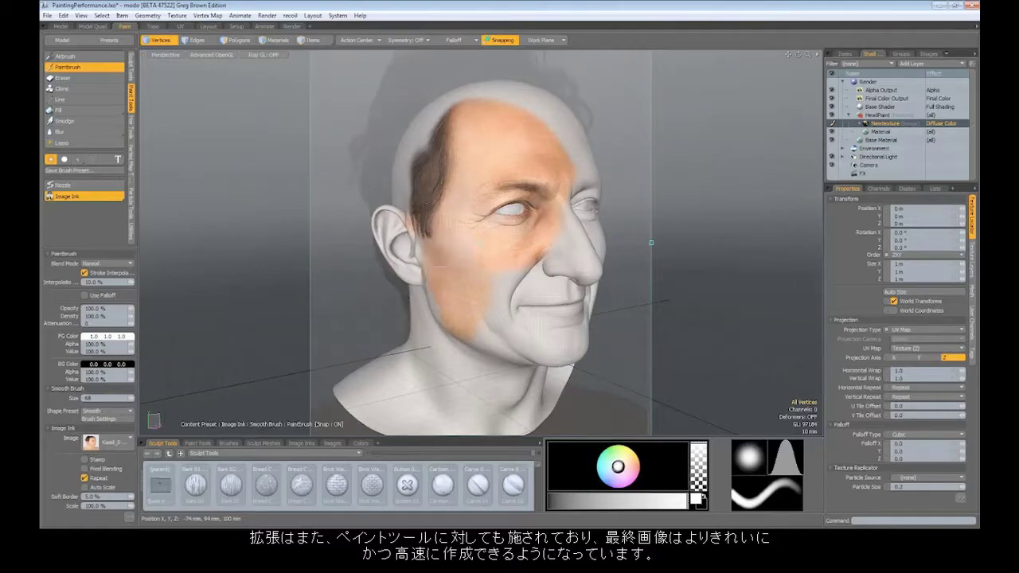
{"action": "key", "text": "alt"}
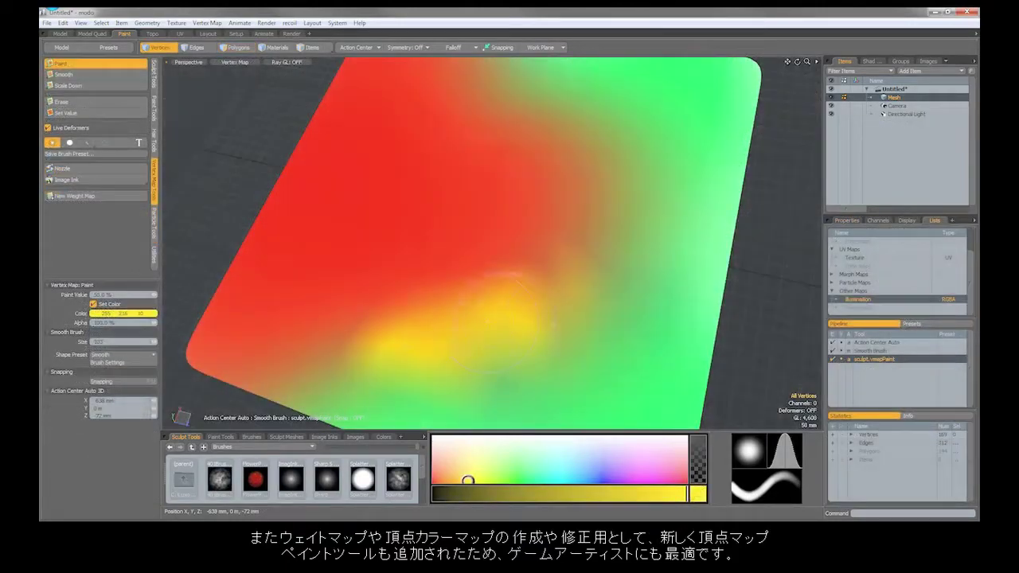
Pick green then blue and paint blue vertex colour onto the plane's upper-right area, then switch to smoothing.
{"action": "left_click", "coordinate": [520, 480]}
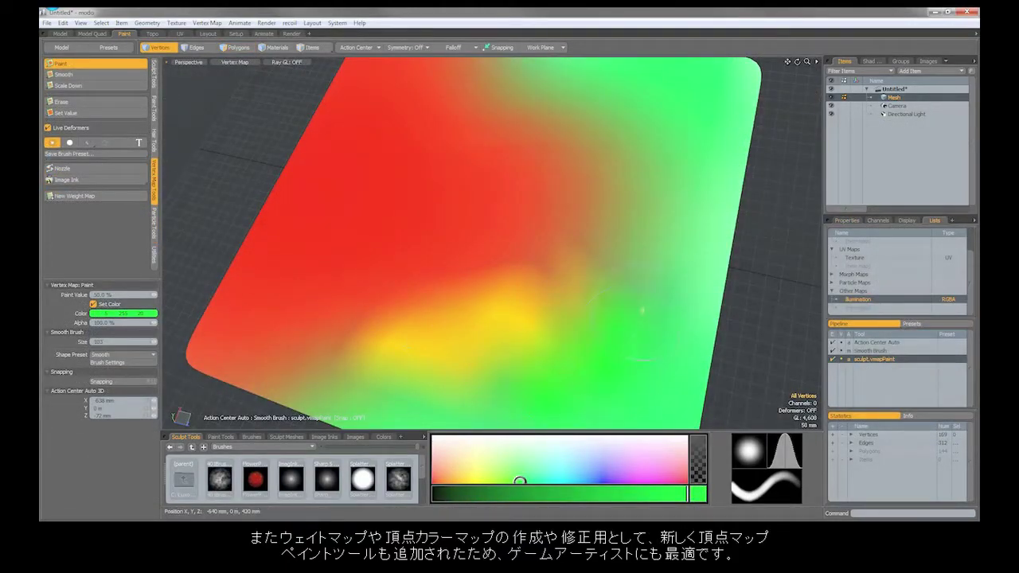
{"action": "left_click", "coordinate": [598, 481]}
{"action": "mouse_move", "coordinate": [561, 119]}
{"action": "left_mouse_down"}
{"action": "mouse_move", "coordinate": [613, 164]}
{"action": "mouse_move", "coordinate": [668, 96]}
{"action": "mouse_move", "coordinate": [644, 114]}
{"action": "mouse_move", "coordinate": [626, 164]}
{"action": "mouse_move", "coordinate": [573, 182]}
{"action": "mouse_move", "coordinate": [561, 179]}
{"action": "mouse_move", "coordinate": [569, 170]}
{"action": "mouse_move", "coordinate": [482, 276]}
{"action": "left_mouse_up"}
{"action": "left_click", "coordinate": [80, 74]}
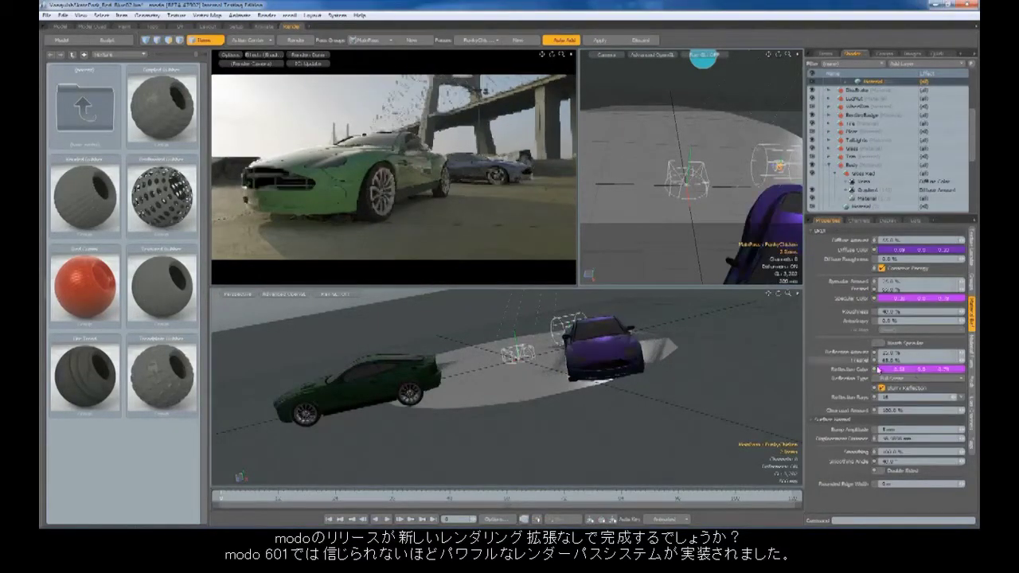
Switch the car scene through the BlueLagoon, Green Lantern and YellowJacket colour passes.
{"action": "left_click", "coordinate": [476, 40]}
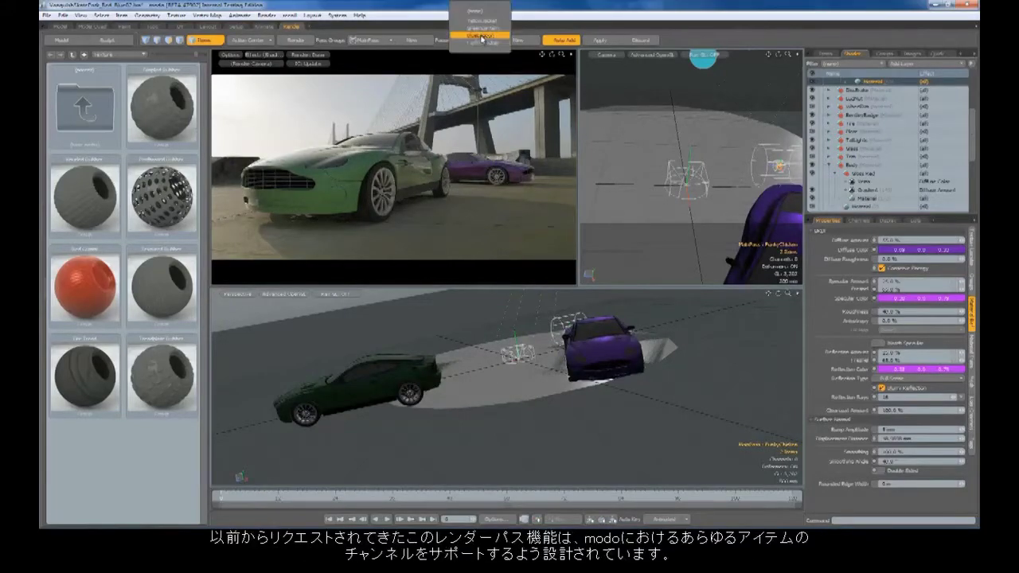
{"action": "left_click", "coordinate": [482, 32]}
{"action": "left_click", "coordinate": [476, 40]}
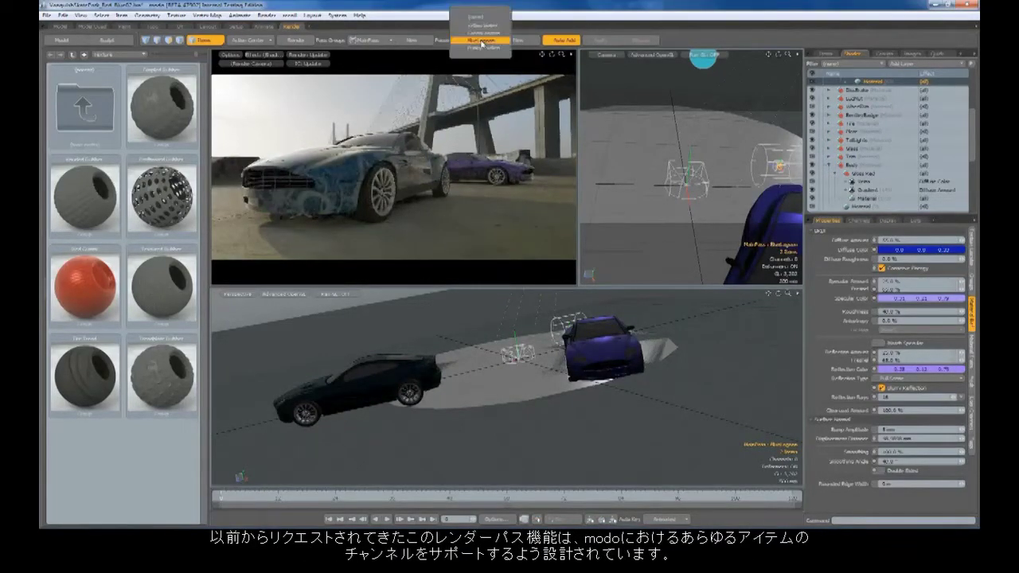
{"action": "left_click", "coordinate": [468, 35]}
{"action": "left_click", "coordinate": [471, 40]}
{"action": "left_click", "coordinate": [468, 27]}
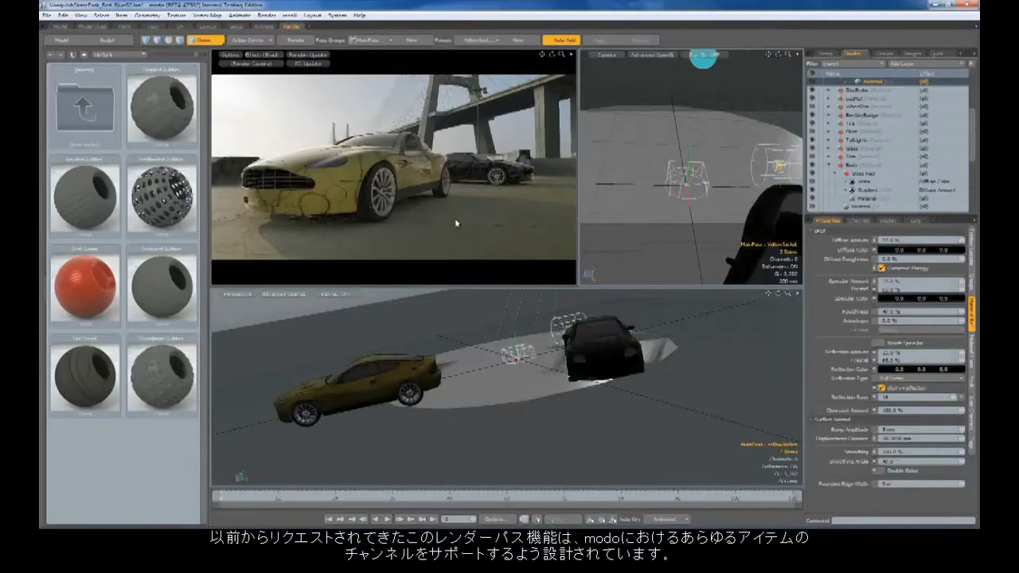
Render all passes of the car scene and cycle through the rendered passes.
{"action": "left_click", "coordinate": [265, 16]}
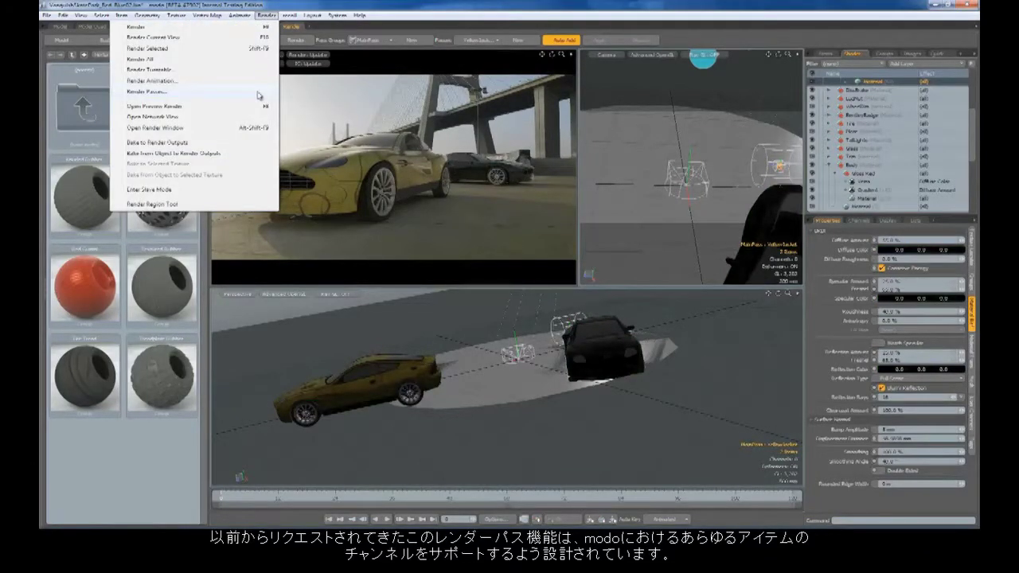
{"action": "left_click", "coordinate": [259, 129]}
{"action": "scroll", "coordinate": [473, 89], "scroll_direction": "down", "scroll_amount": 2}
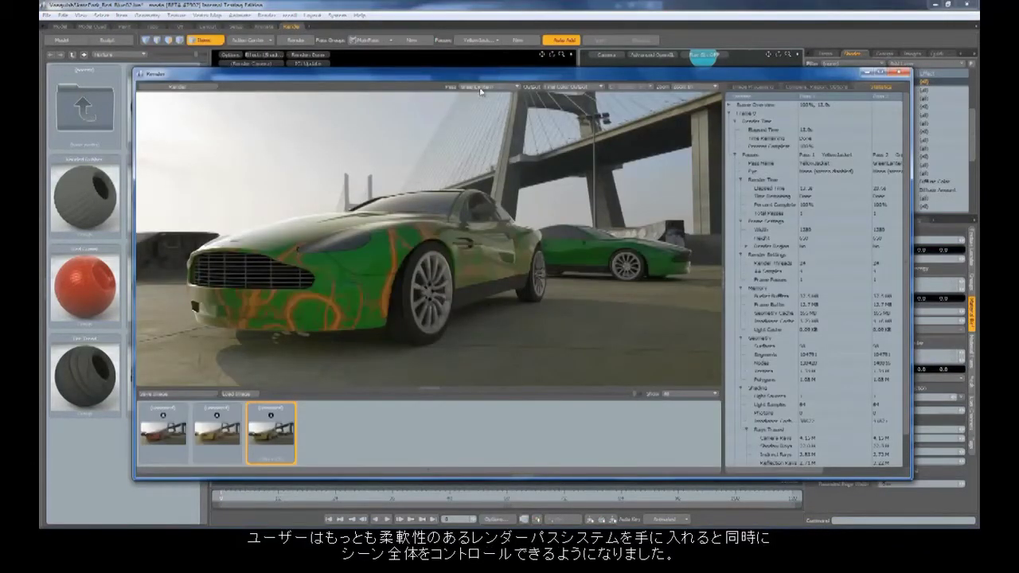
{"action": "scroll", "coordinate": [487, 86], "scroll_direction": "up", "scroll_amount": 1}
{"action": "scroll", "coordinate": [494, 89], "scroll_direction": "down", "scroll_amount": 2}
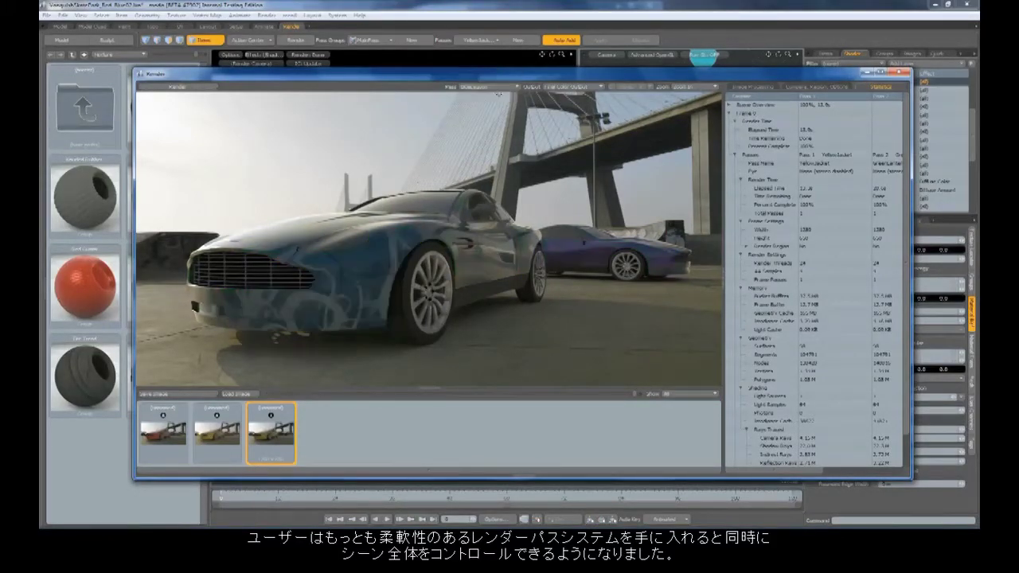